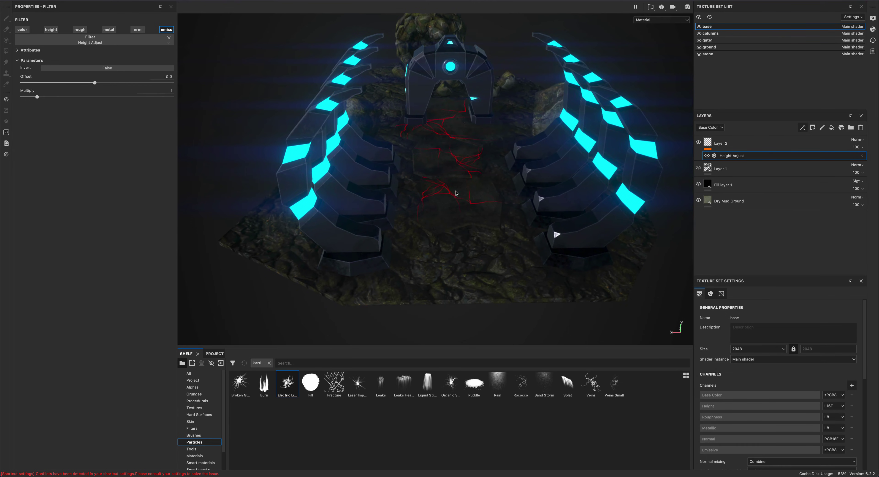
Step: Orbit and zoom to a lower, wider view around the gate and its stone floor
alt+drag(455, 193, 445, 213)
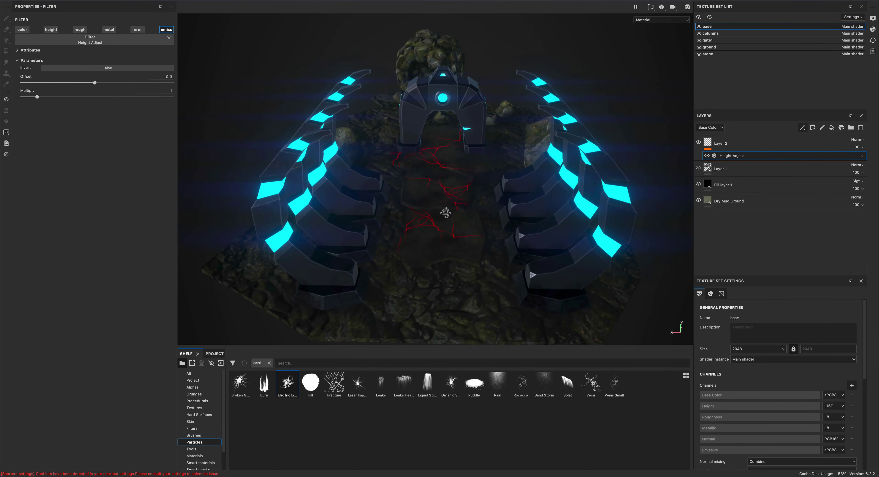
scroll(439, 224, up, 5)
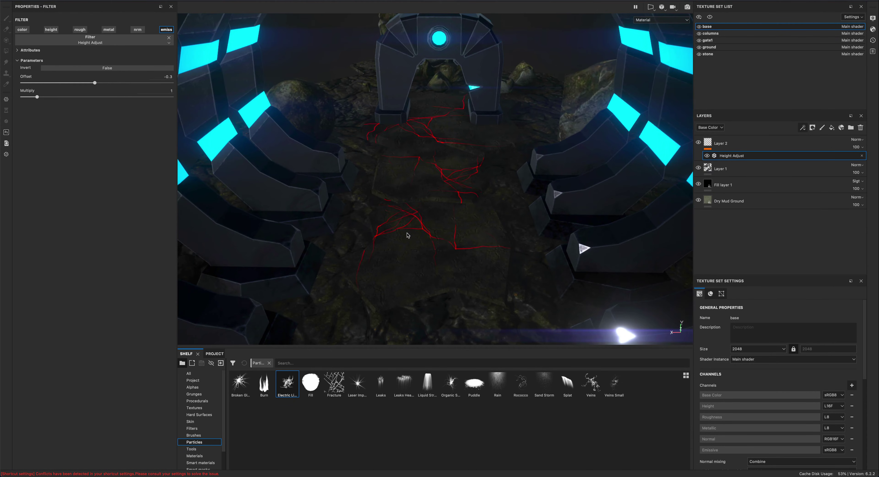
alt+drag(407, 236, 461, 225)
alt+drag(433, 195, 469, 198)
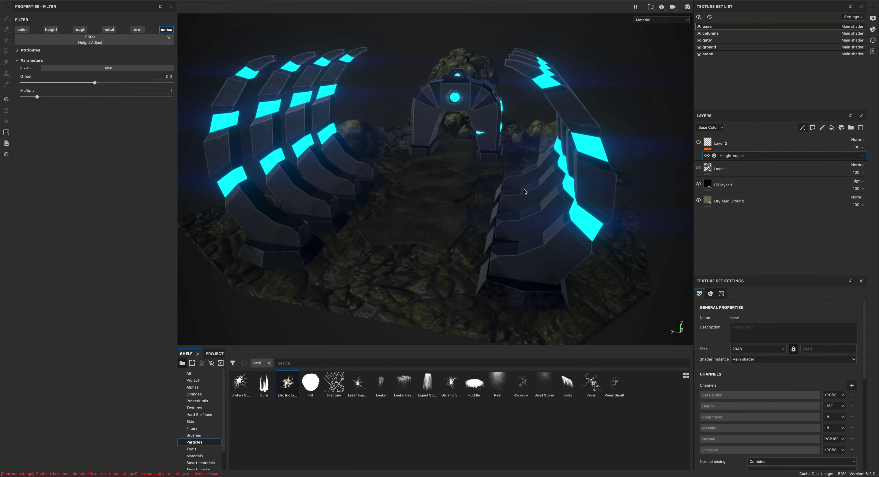
mouse_move(525, 191)
alt+mouse_down()
mouse_move(471, 192)
mouse_move(522, 187)
mouse_move(511, 188)
alt+mouse_up()
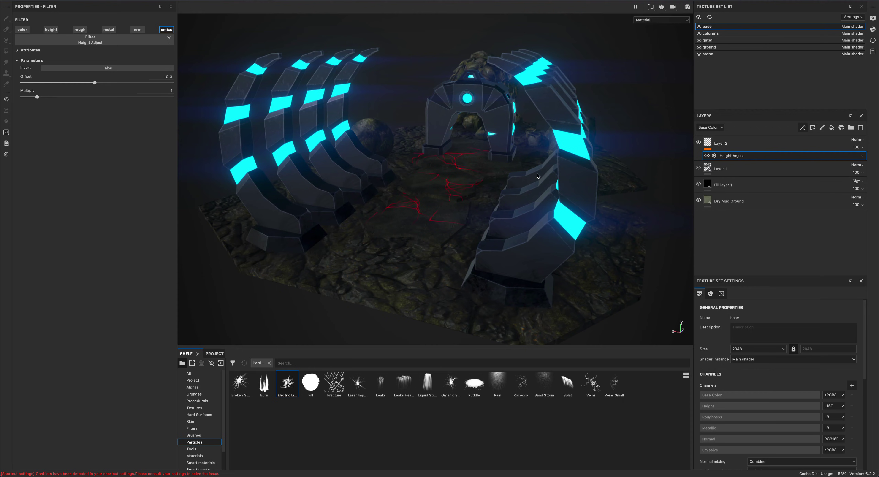
alt+drag(538, 176, 503, 70)
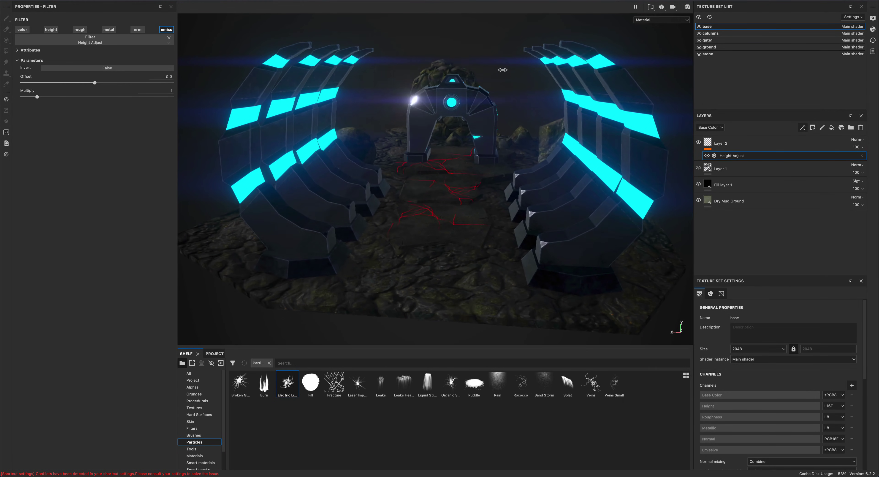
shift+right_drag(502, 70, 423, 67)
Step: Orbit to higher and opposite-side angles of the arches to check the floor without the red veins
alt+drag(423, 67, 464, 153)
shift+right_drag(434, 93, 375, 84)
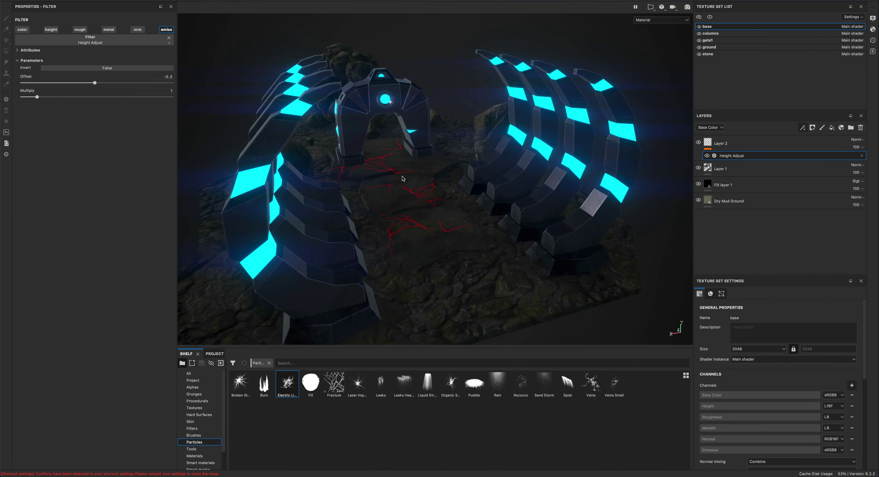
shift+right_drag(403, 178, 430, 184)
alt+drag(430, 184, 392, 177)
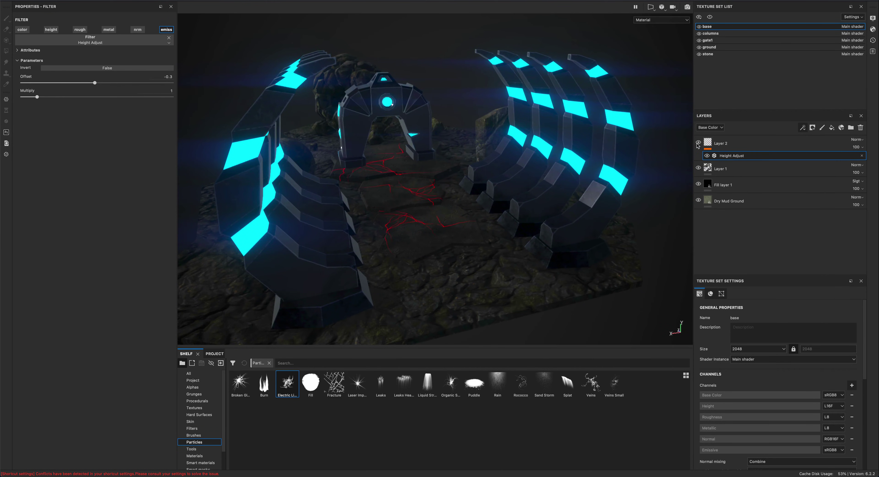
alt+drag(539, 200, 575, 181)
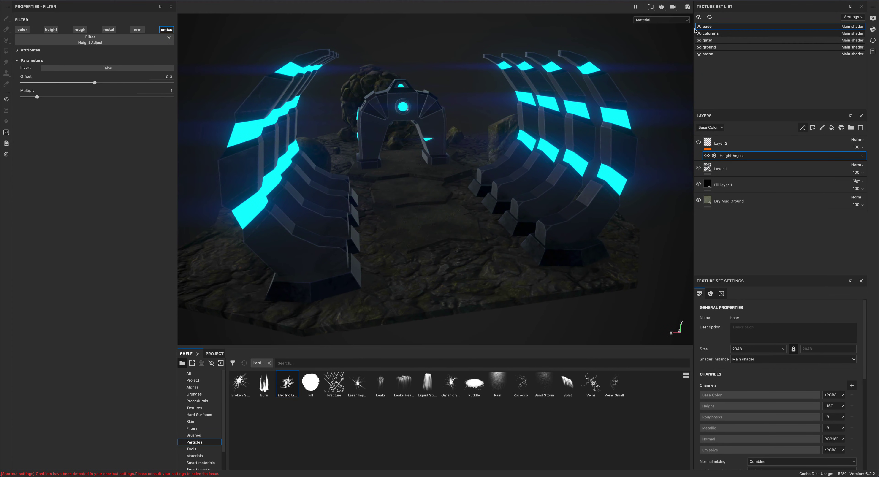
alt+drag(598, 101, 621, 98)
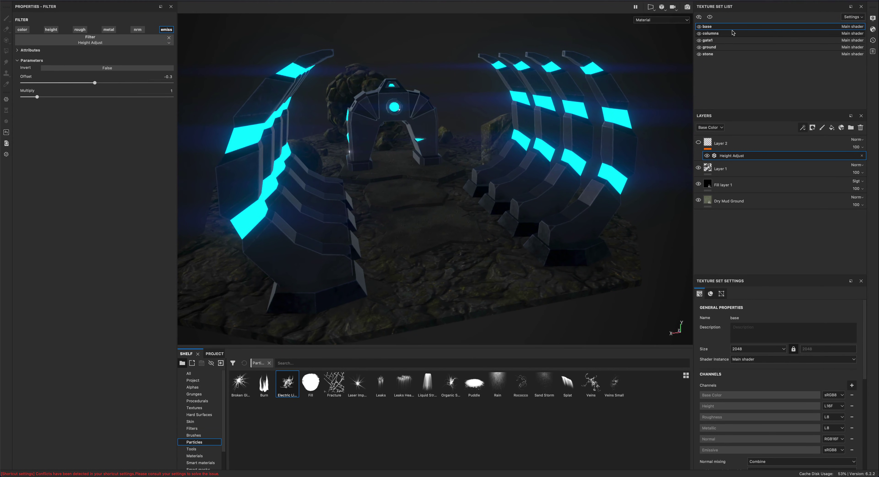
alt+drag(442, 108, 388, 132)
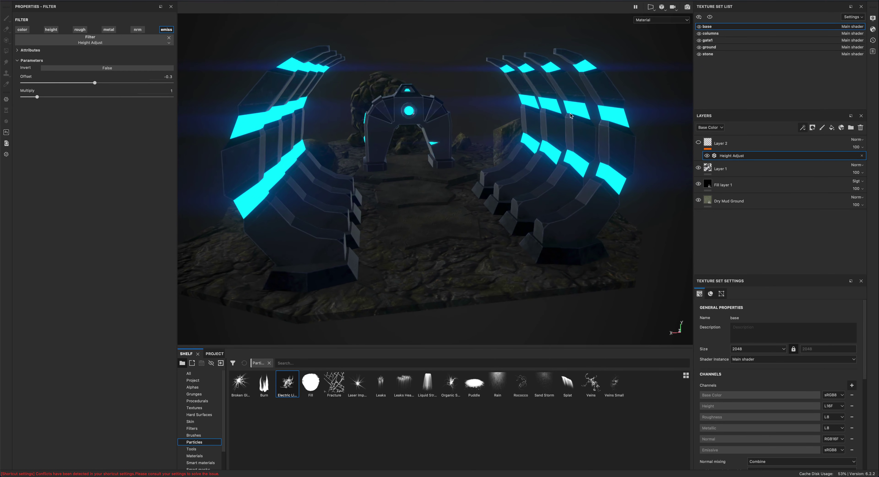
Step: Show the gate1 texture set's layers and toggle the glowing columns off and on
click(732, 41)
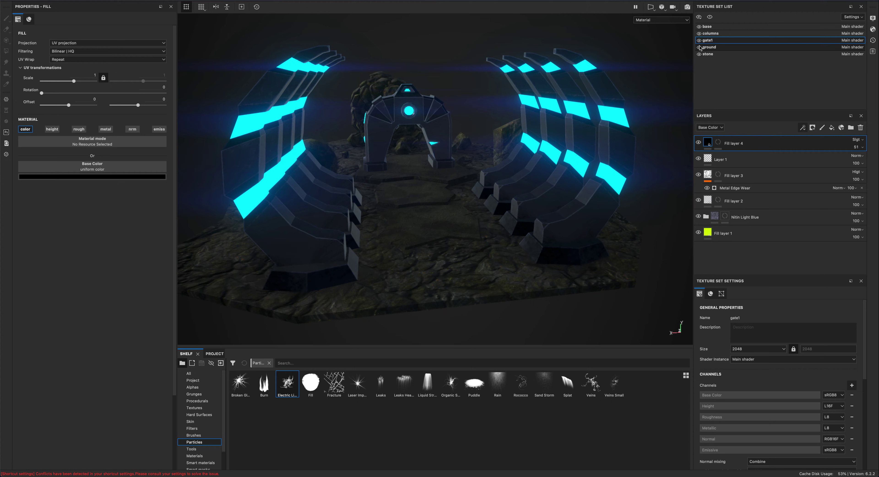
click(699, 33)
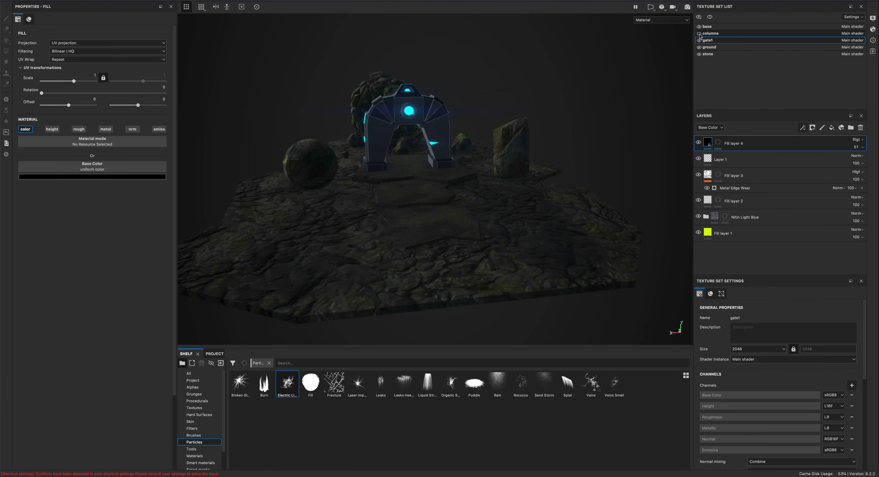
click(699, 34)
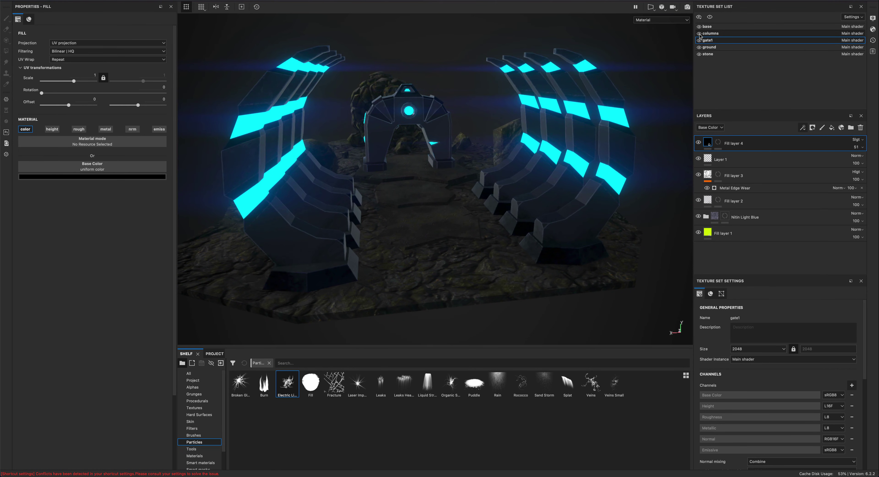
click(699, 33)
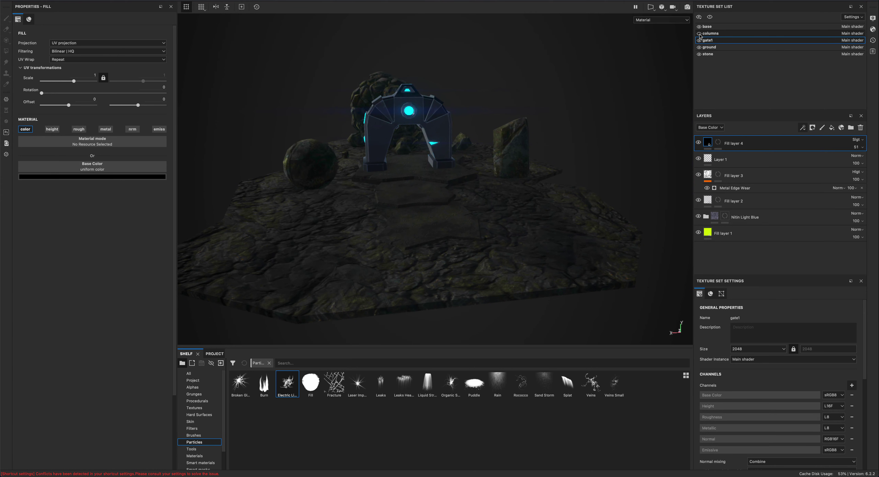
click(699, 34)
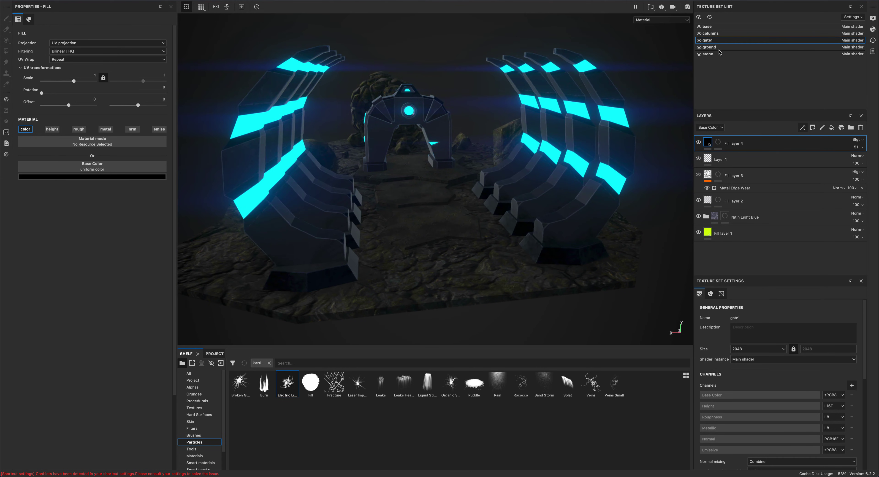
click(699, 34)
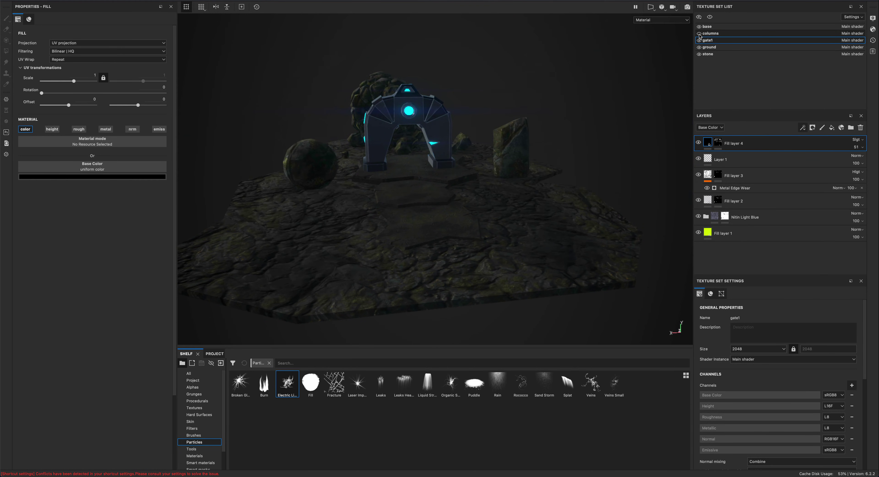
click(699, 33)
Step: Toggle the gate arch and stone rock off and on, then hide the base pieces
click(699, 40)
click(699, 40)
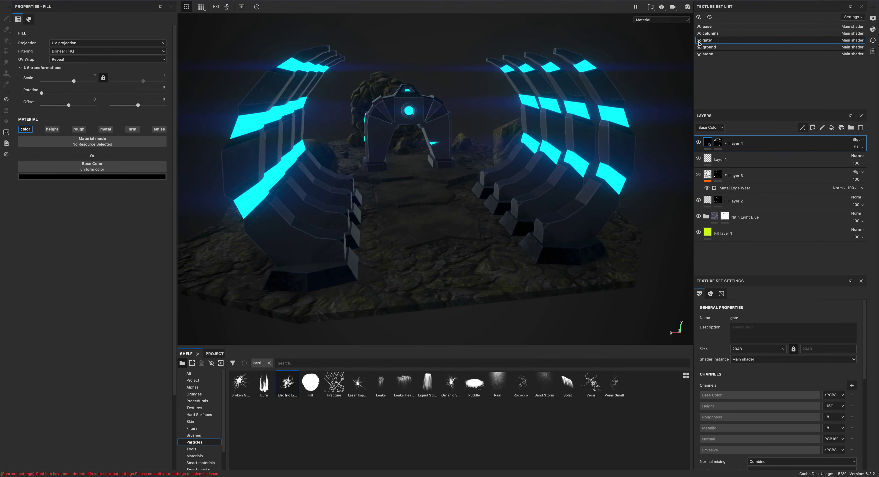
click(699, 41)
click(699, 40)
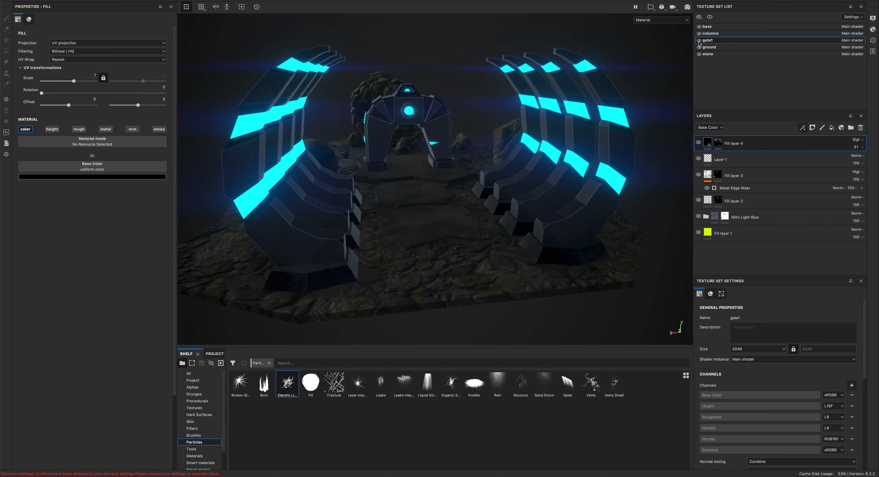
click(699, 54)
click(698, 54)
click(699, 55)
click(698, 55)
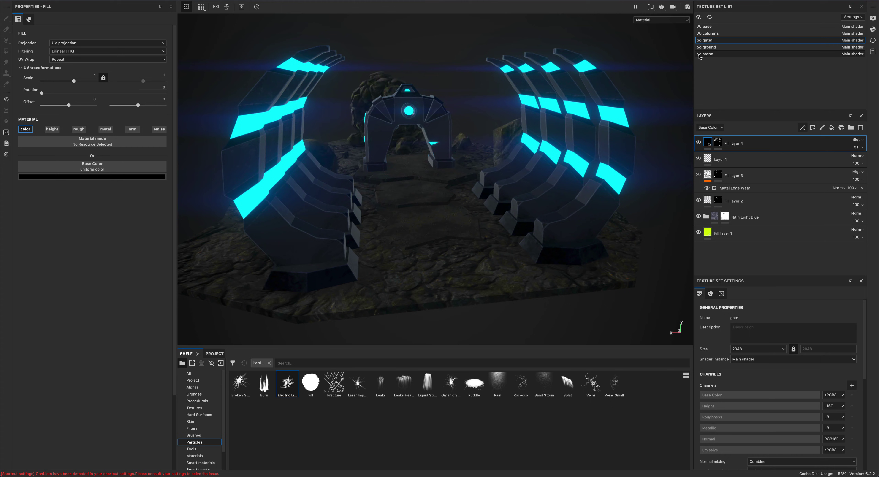
mouse_move(633, 149)
alt+mouse_down()
mouse_move(649, 169)
mouse_move(643, 152)
alt+mouse_up()
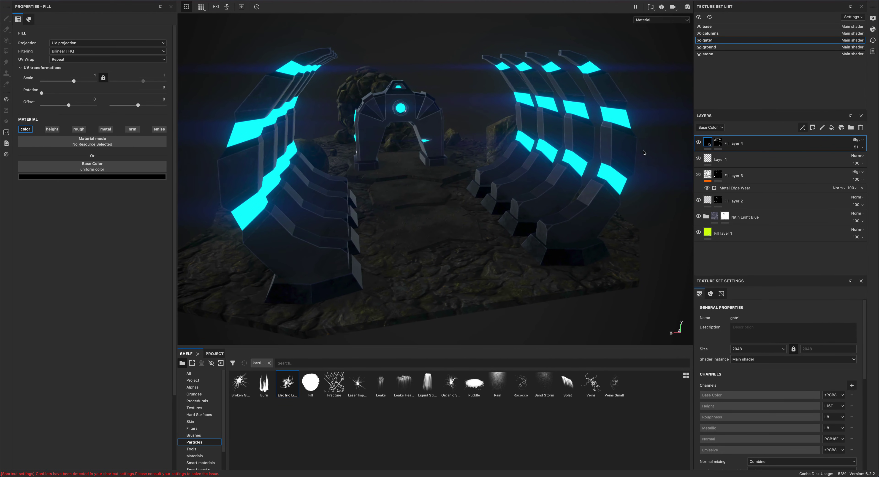
click(699, 27)
Step: Switch to the base texture set and re-angle the view toward the gate's front
click(728, 28)
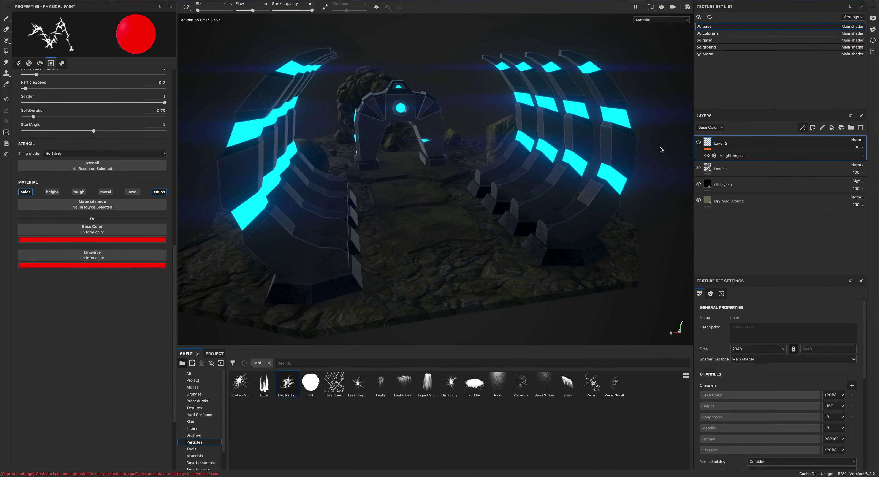
alt+drag(659, 150, 651, 163)
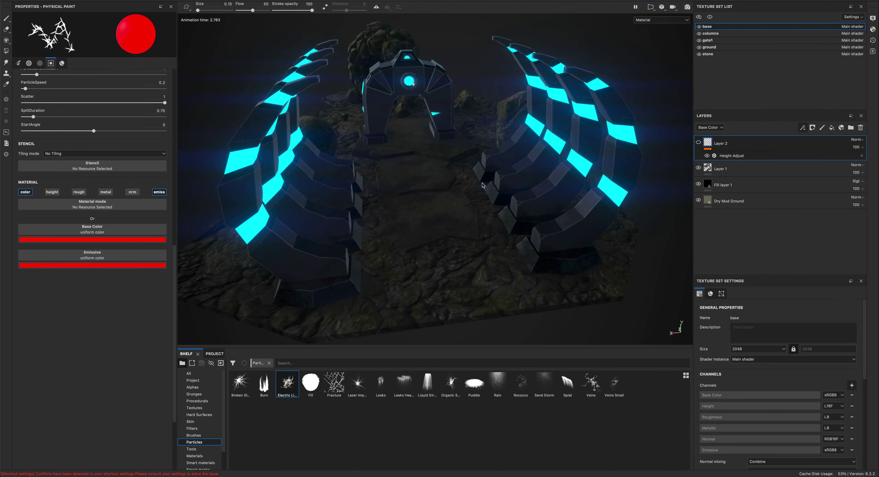
alt+drag(497, 199, 508, 191)
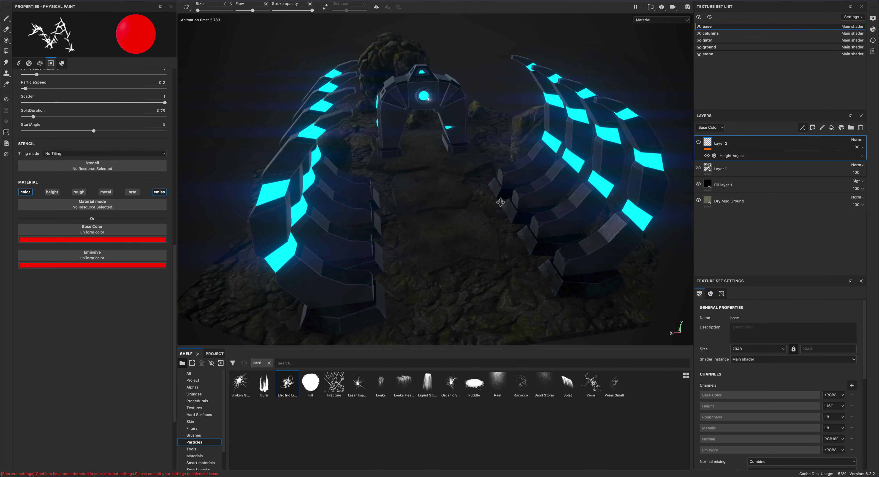
Step: Add a paint layer that paints only red into the emissive channel, base colour disabled
click(822, 129)
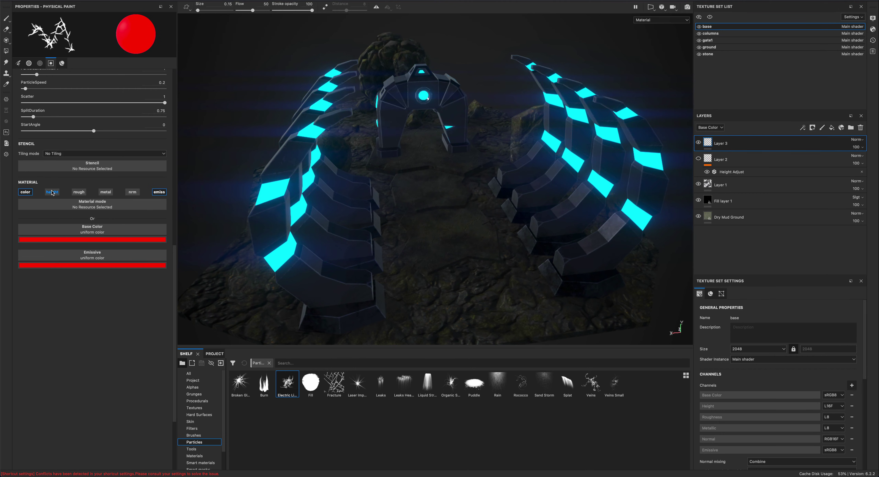
click(159, 192)
click(25, 192)
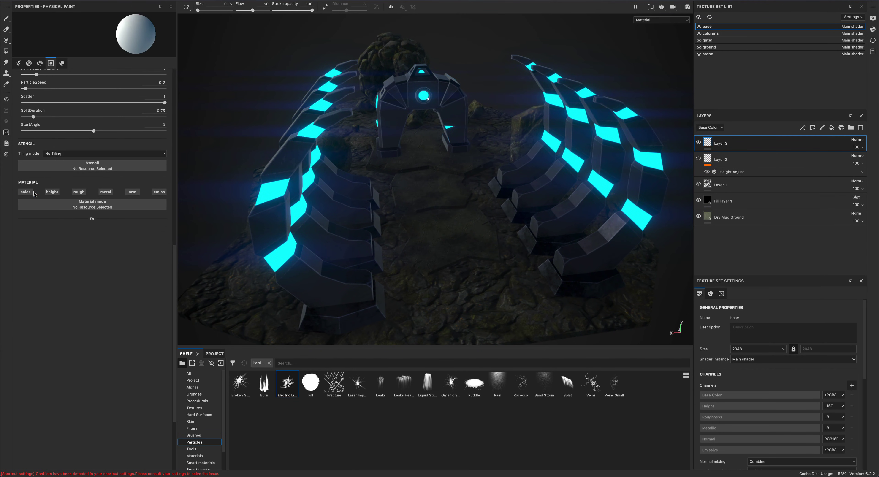
click(26, 192)
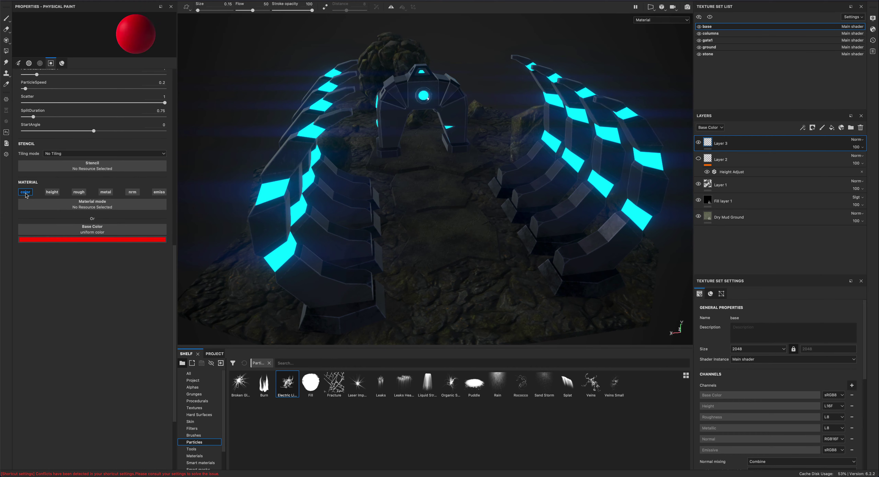
click(26, 192)
click(163, 193)
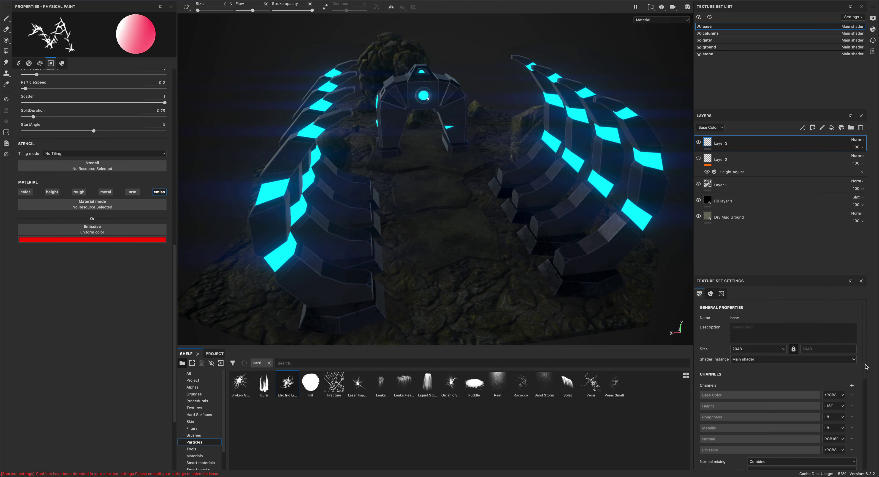
scroll(854, 386, down, 3)
click(853, 347)
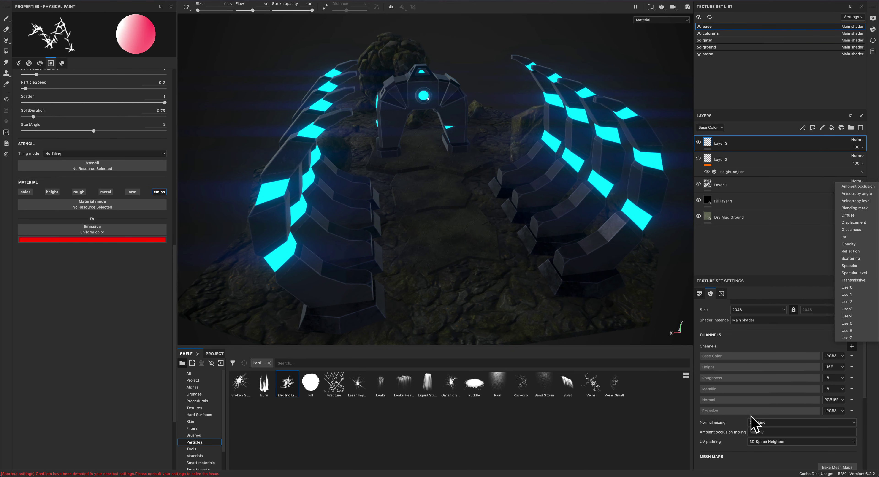
click(852, 347)
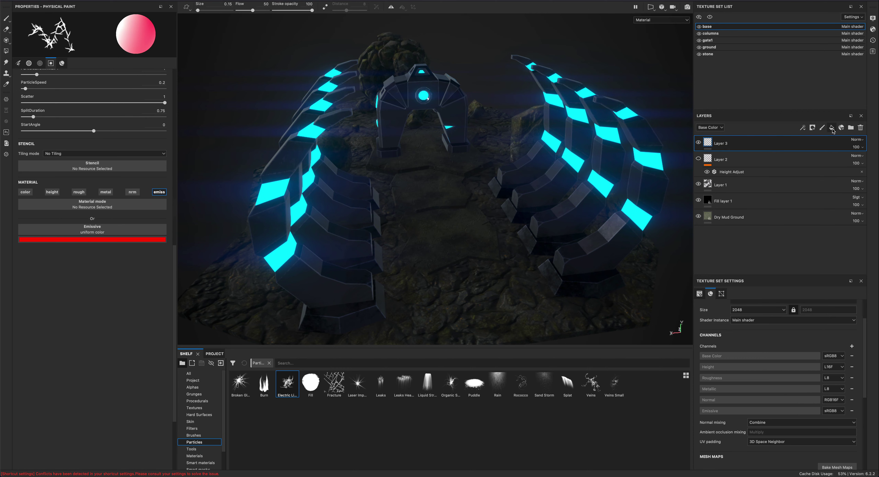
Step: Confirm the red emissive paint setup, then orbit and zoom onto the floor in front of the gate
click(159, 192)
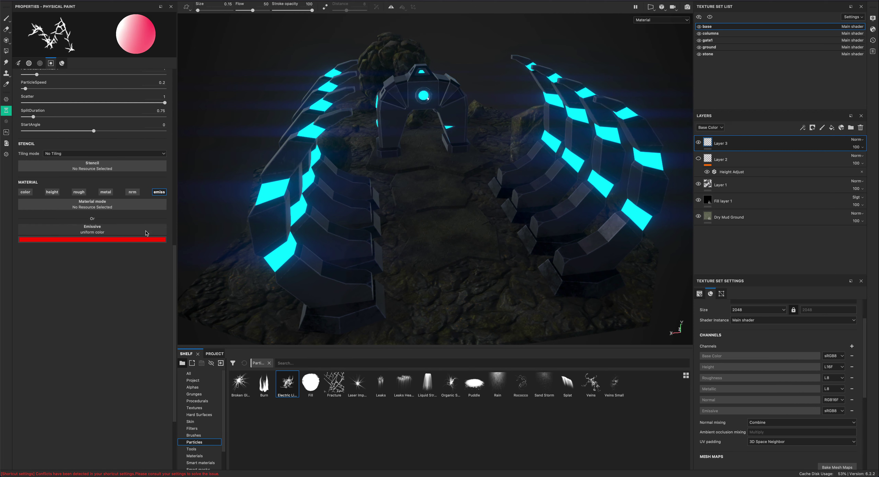
click(139, 239)
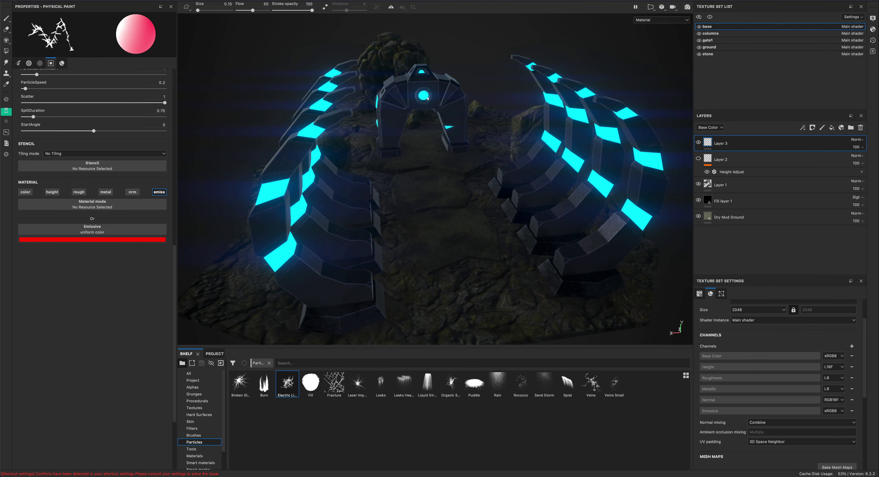
mouse_move(290, 383)
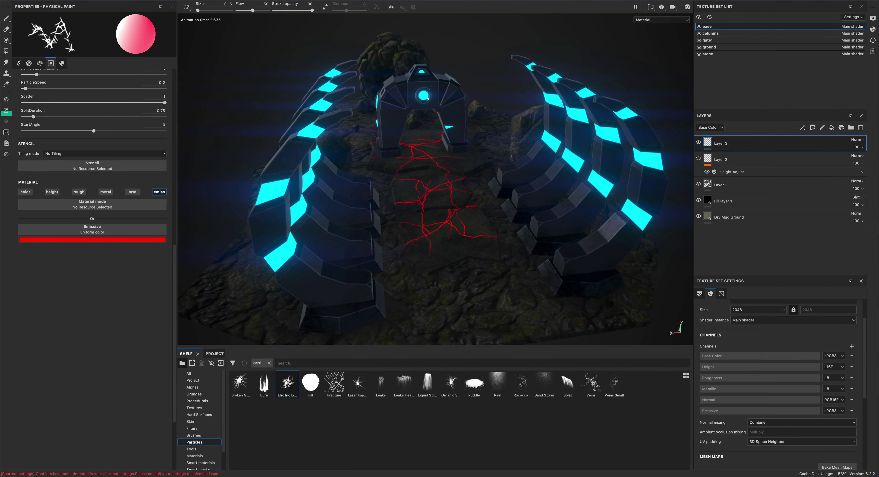
alt+drag(406, 283, 488, 253)
scroll(496, 290, up, 3)
Step: Save the project and add a Height Adjust filter on Layer 3, limited to the emissive channel
key(ctrl+s)
right_click(709, 145)
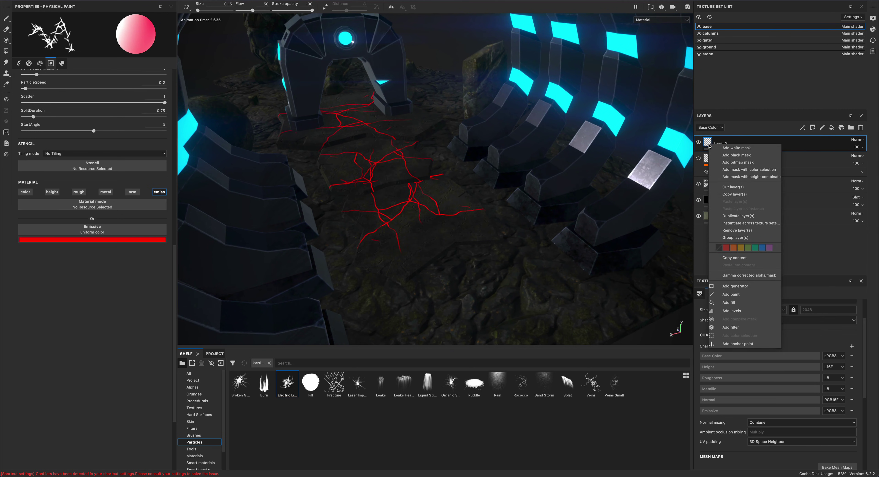
click(730, 327)
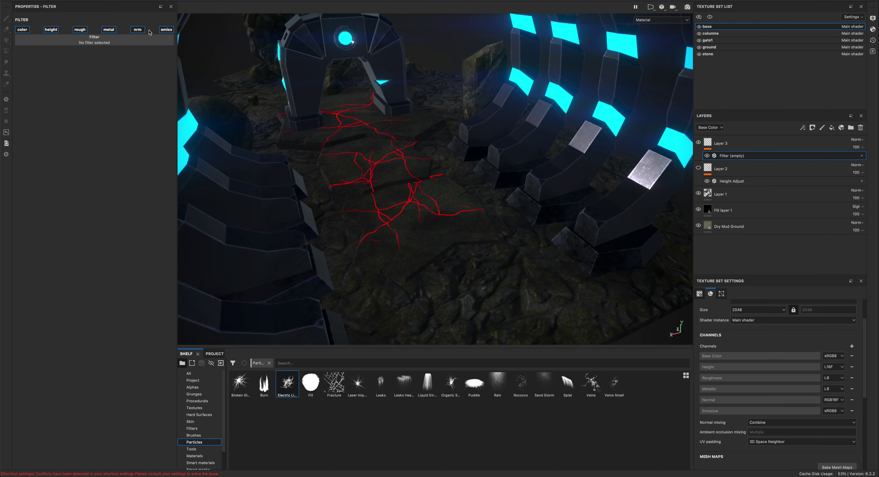
click(168, 31)
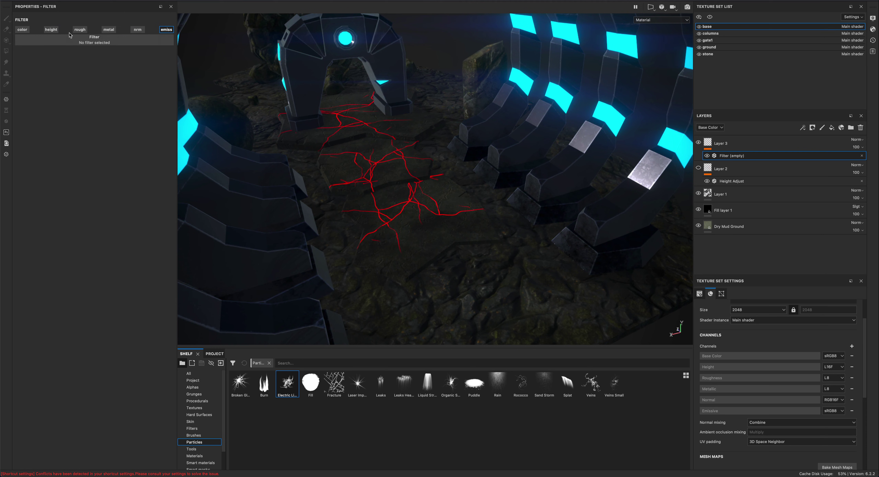
click(103, 43)
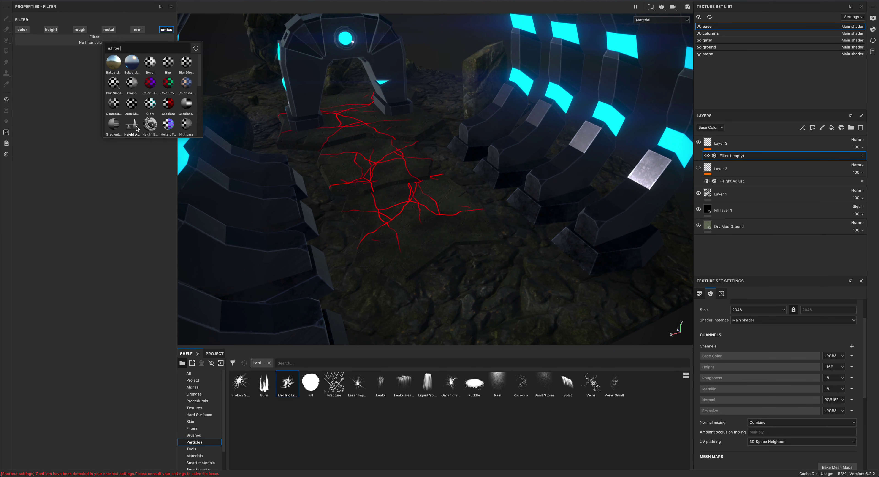
mouse_move(133, 126)
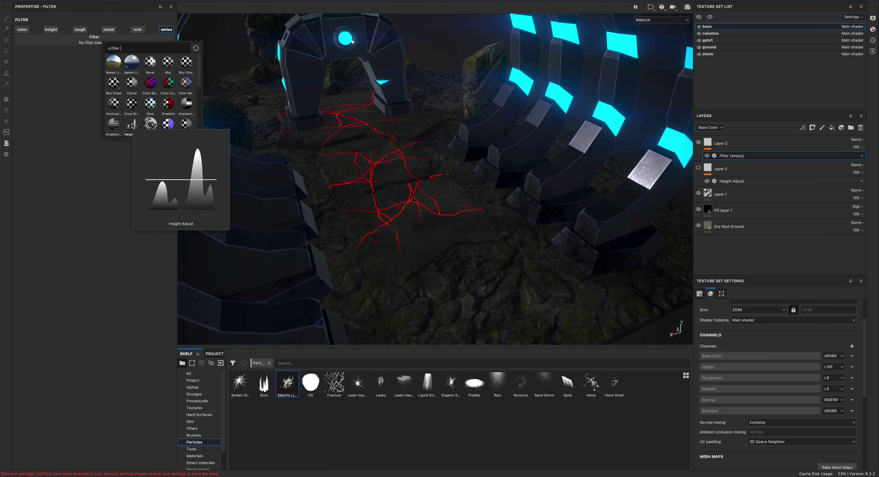
click(133, 126)
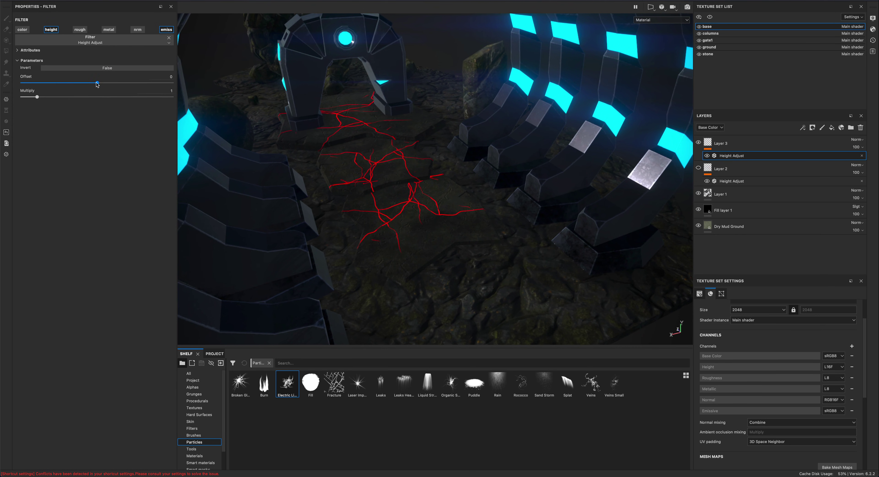
Step: Set the Height Adjust filter to Offset -0.21 and Multiply 1.195, comparing with it hidden
drag(98, 84, 95, 85)
mouse_move(38, 98)
mouse_down()
mouse_move(52, 99)
mouse_move(40, 98)
mouse_up()
click(707, 156)
click(708, 156)
drag(96, 84, 95, 88)
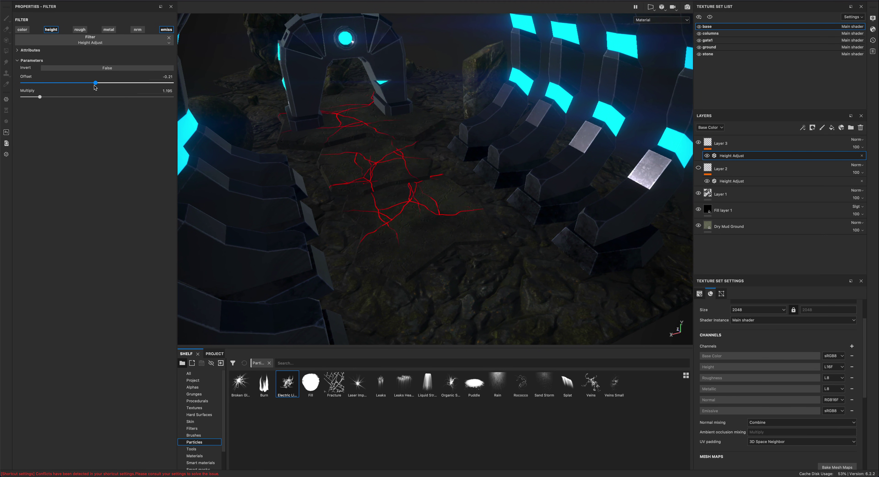